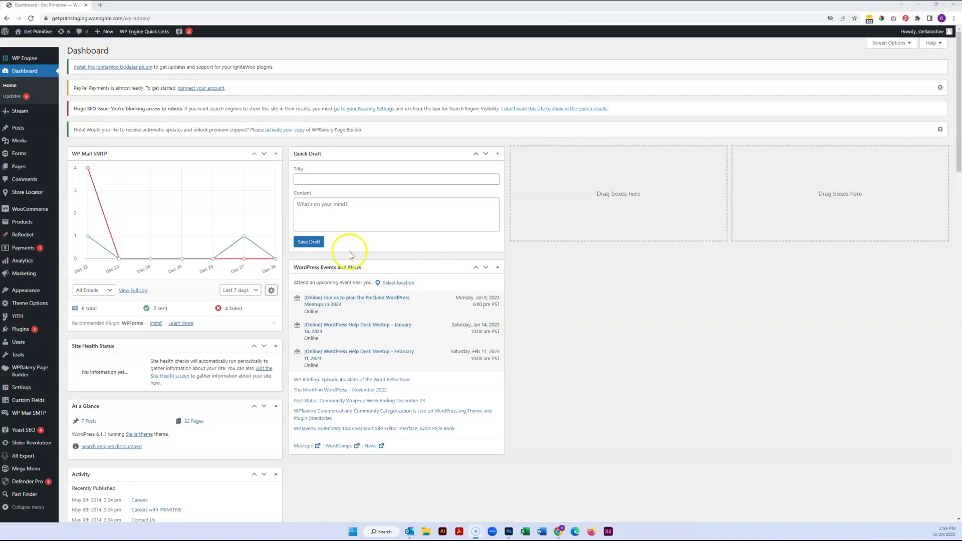
- Go to the WooCommerce Orders list from the admin sidebar menu
{"action": "mouse_move", "coordinate": [47, 212]}
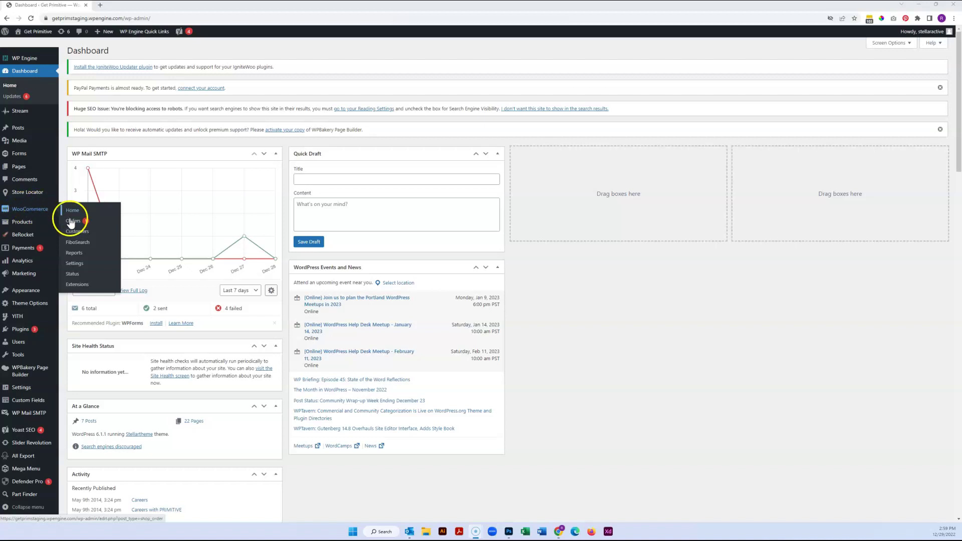
{"action": "left_click", "coordinate": [73, 221]}
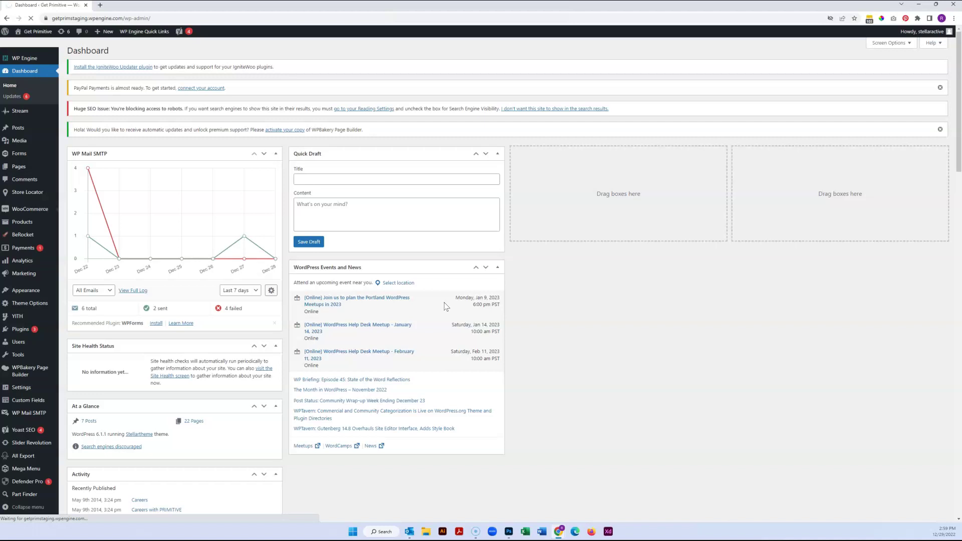
- Scroll through the 18 existing orders, mostly on hold, and return to the top
{"action": "left_click", "coordinate": [408, 307]}
{"action": "left_click", "coordinate": [91, 446]}
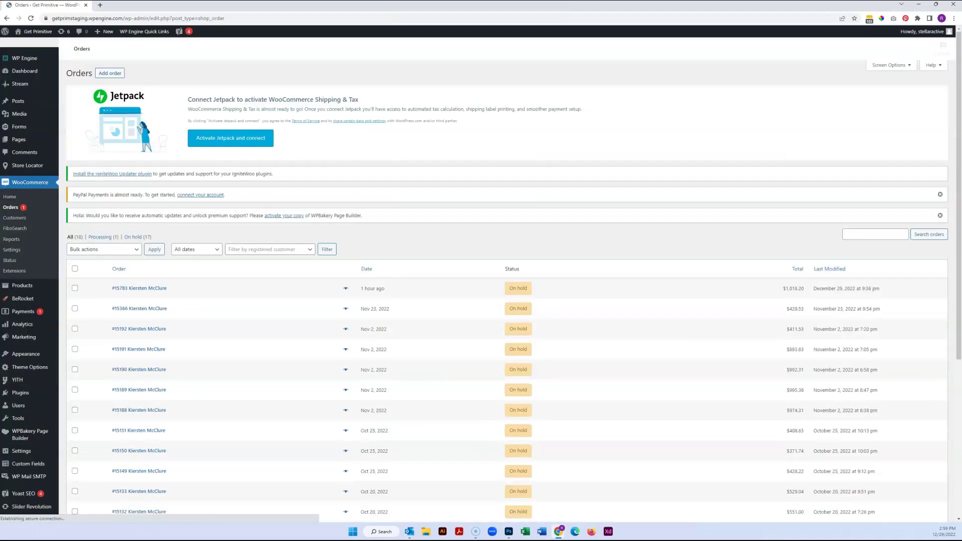
{"action": "left_click", "coordinate": [294, 306]}
{"action": "left_click", "coordinate": [428, 299]}
{"action": "scroll", "coordinate": [428, 299], "scroll_direction": "down", "scroll_amount": 2}
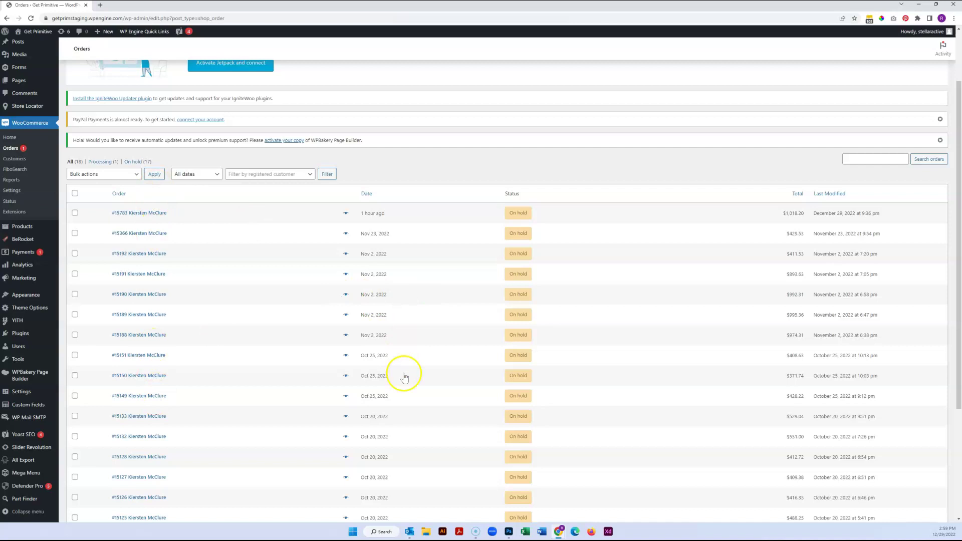
{"action": "scroll", "coordinate": [403, 376], "scroll_direction": "down", "scroll_amount": 3}
{"action": "scroll", "coordinate": [402, 377], "scroll_direction": "up", "scroll_amount": 5}
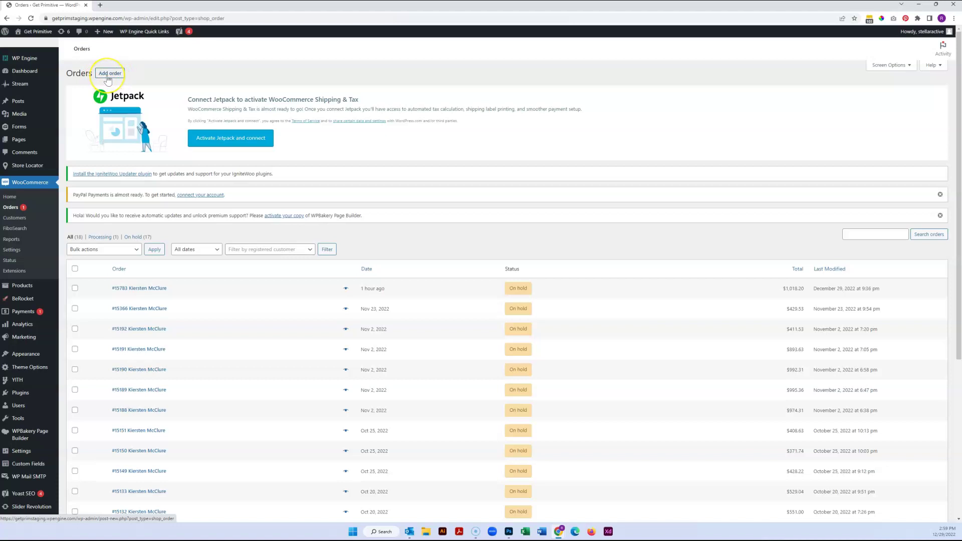
- Start new order #15795 and assign an existing customer found through the customer search
{"action": "left_click", "coordinate": [108, 77]}
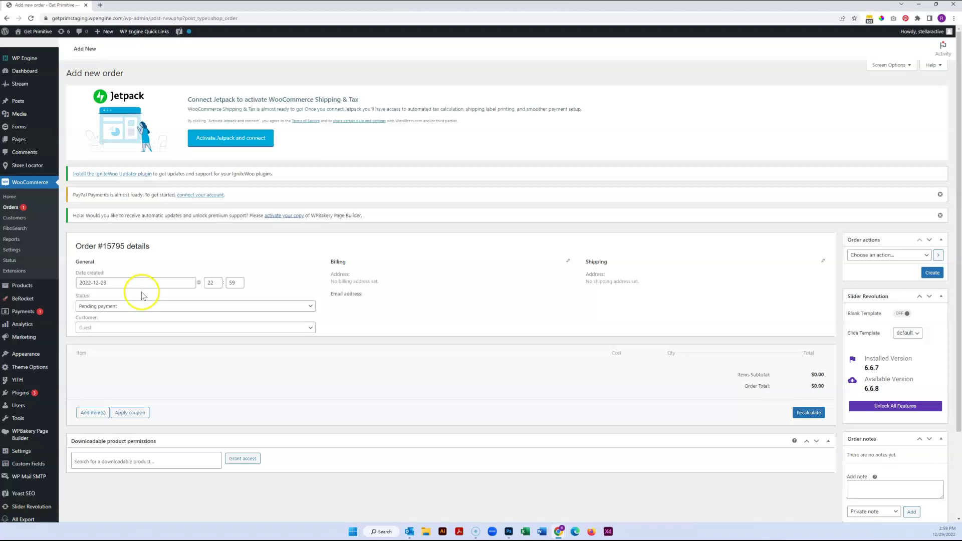
{"action": "left_click", "coordinate": [106, 327]}
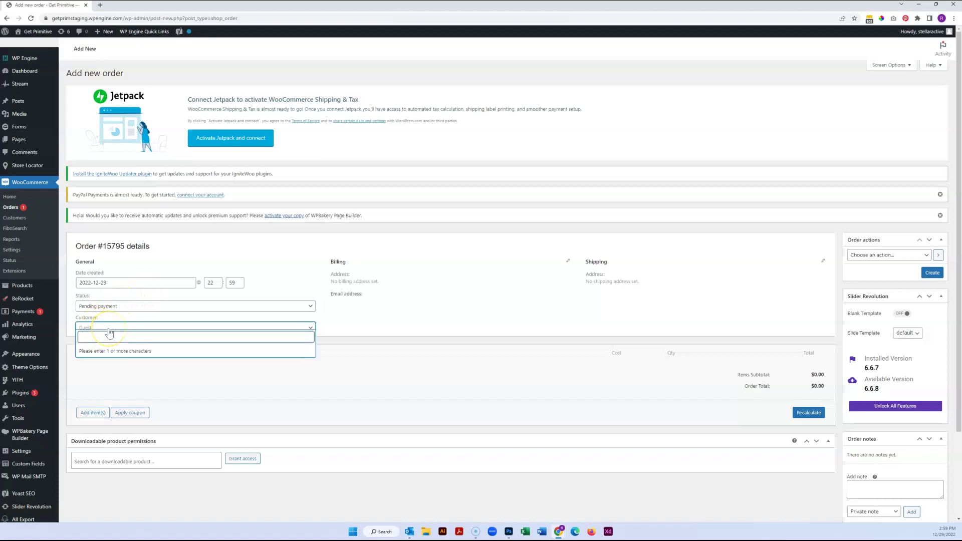
{"action": "type", "text": "kier"}
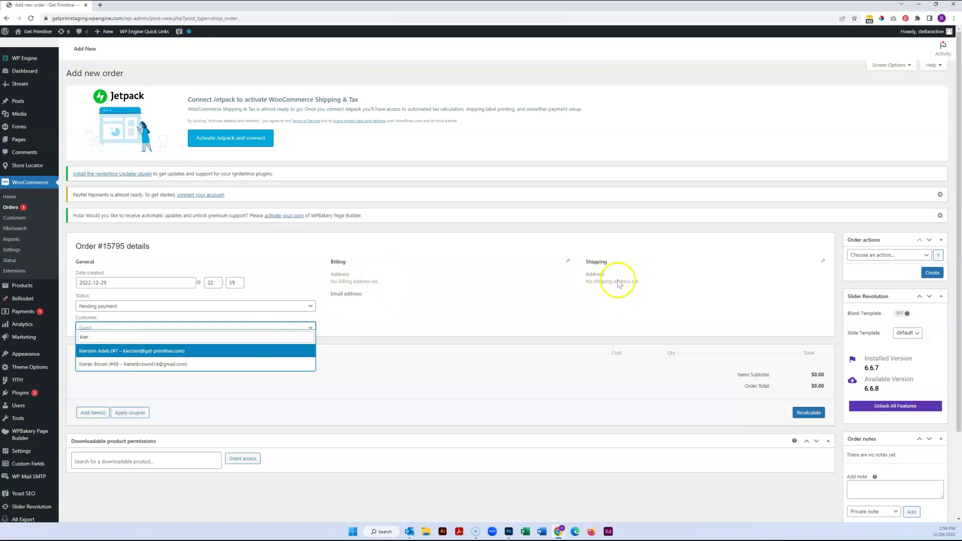
{"action": "left_click", "coordinate": [175, 352]}
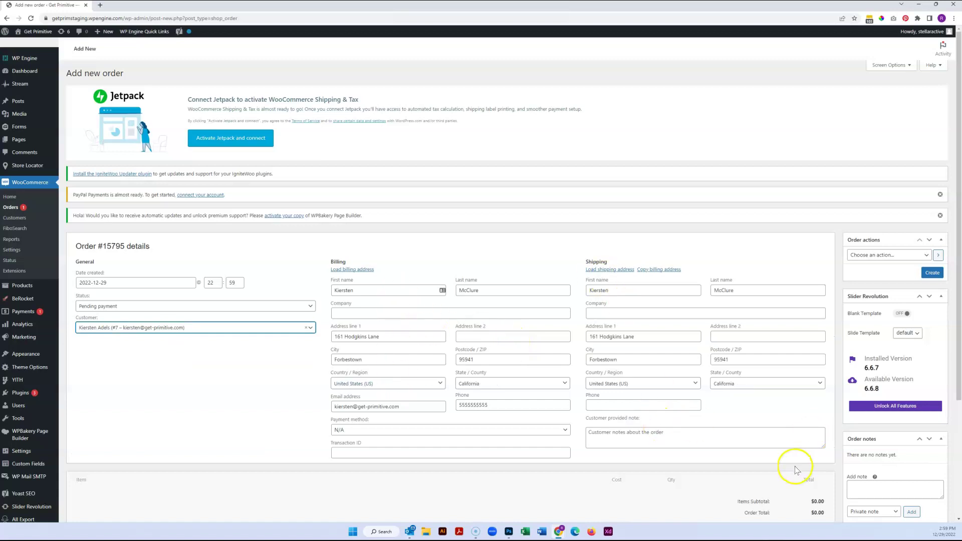
- Clear the assigned customer so the order is Guest, then return to the Orders list
{"action": "left_click", "coordinate": [306, 327]}
{"action": "left_click", "coordinate": [258, 404]}
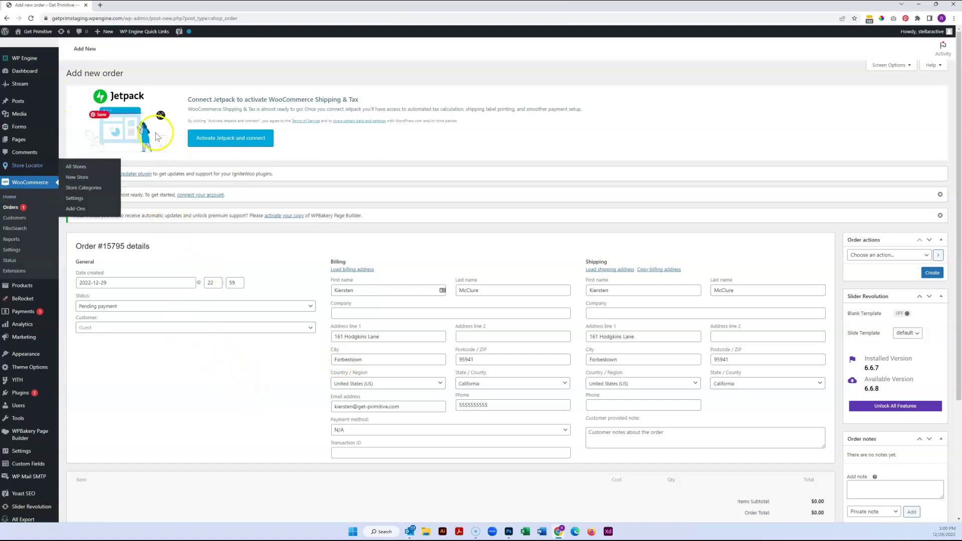
{"action": "left_click", "coordinate": [9, 207]}
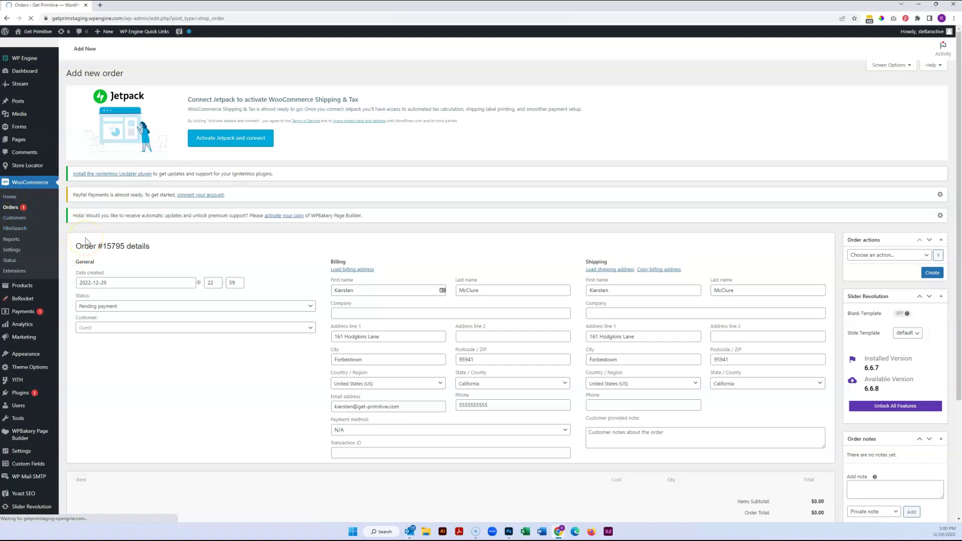
- Start new order #15796 and open its billing address for editing
{"action": "left_click", "coordinate": [109, 74]}
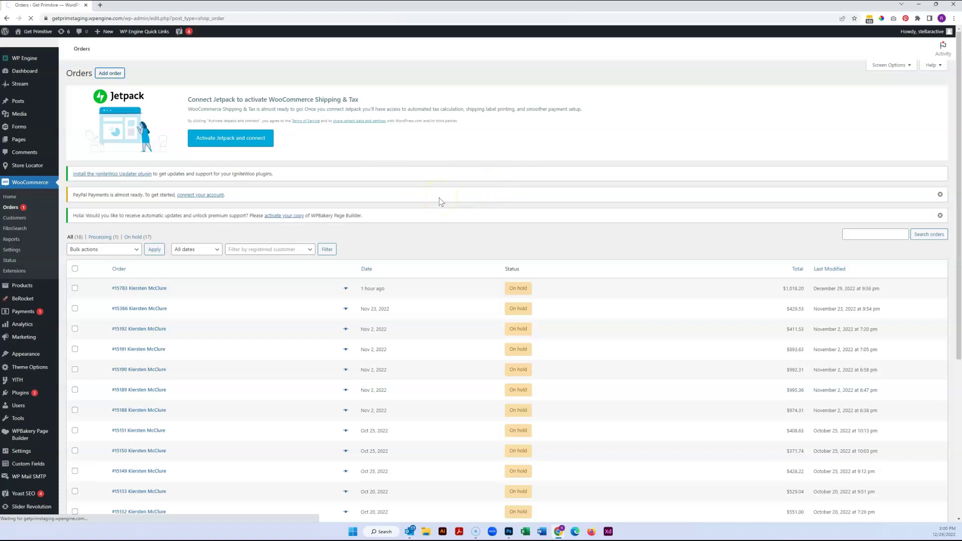
{"action": "left_click", "coordinate": [428, 211]}
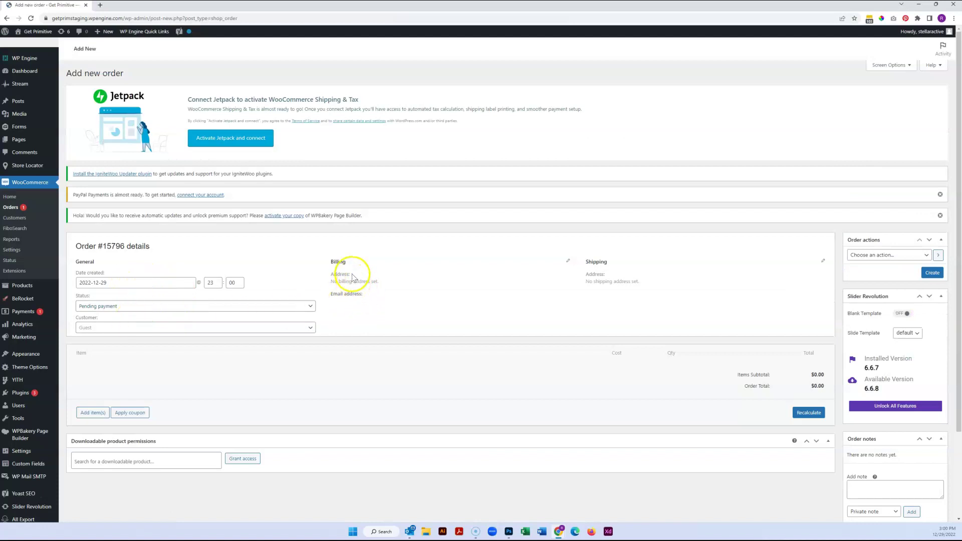
{"action": "left_click", "coordinate": [568, 261]}
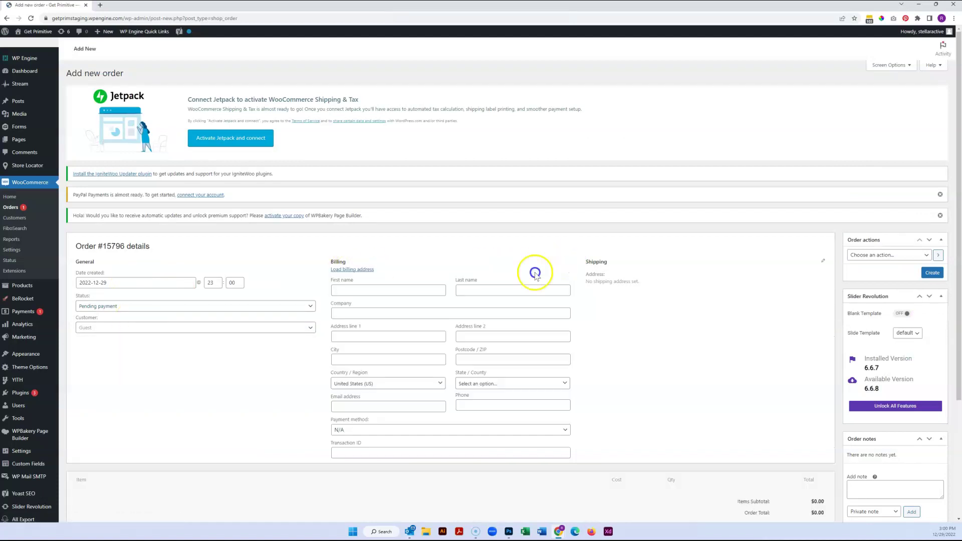
- Enter the billing first name, last name, company name and street address
{"action": "left_click", "coordinate": [365, 289]}
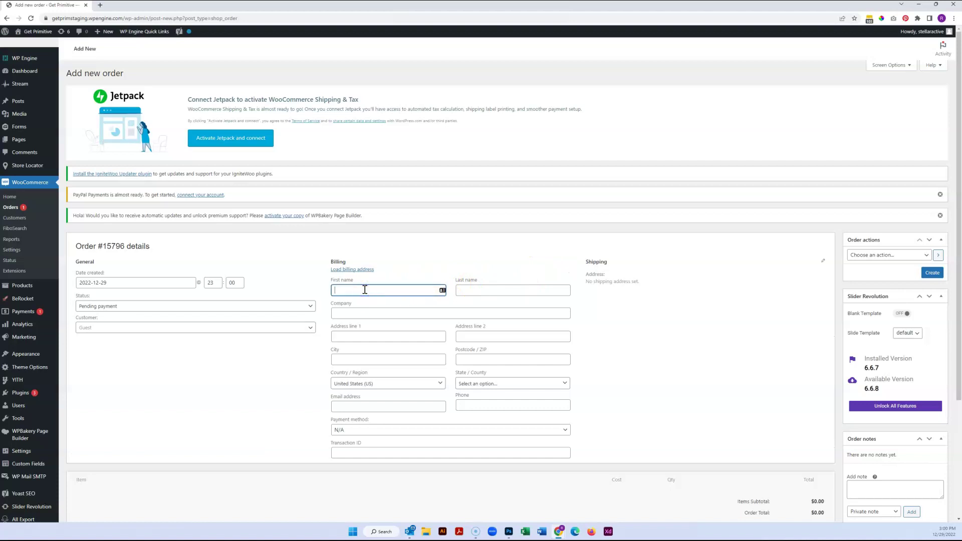
{"action": "key", "text": "Tab"}
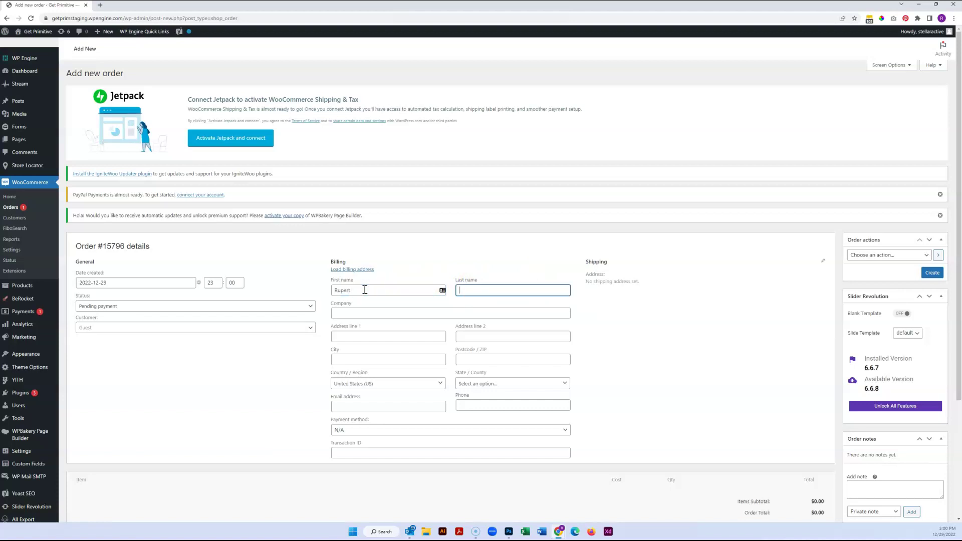
{"action": "key", "text": "Tab"}
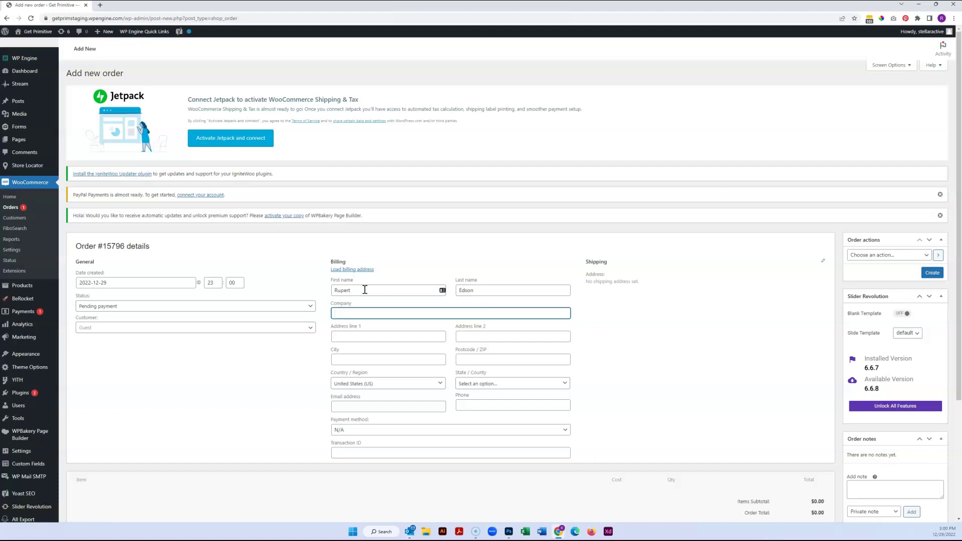
{"action": "type", "text": "Stellaractive"}
{"action": "key", "text": "Tab"}
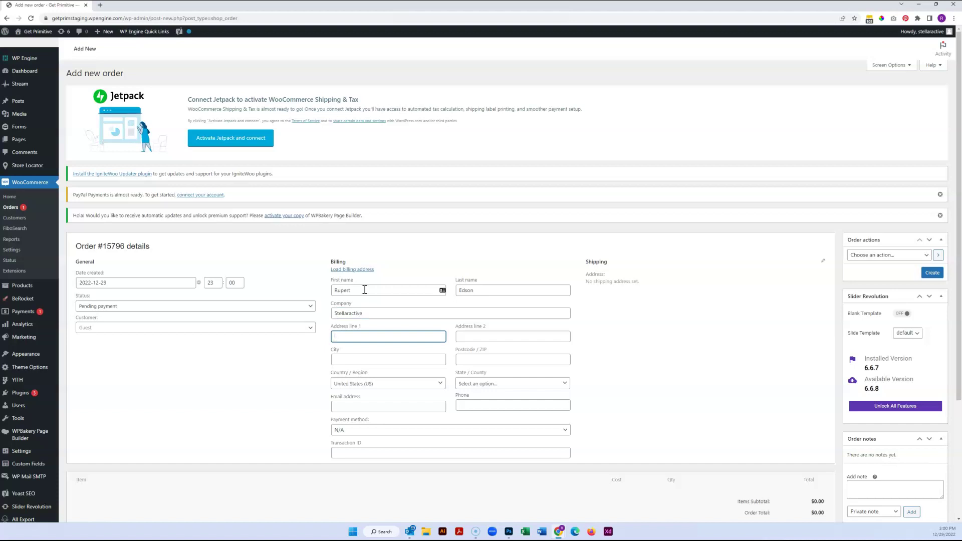
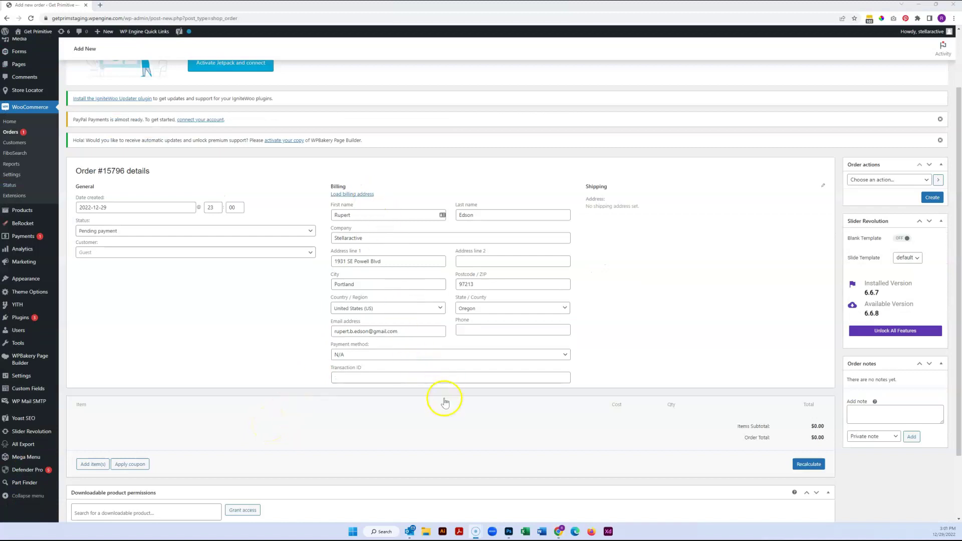
{"action": "scroll", "coordinate": [274, 380], "scroll_direction": "down", "scroll_amount": 2}
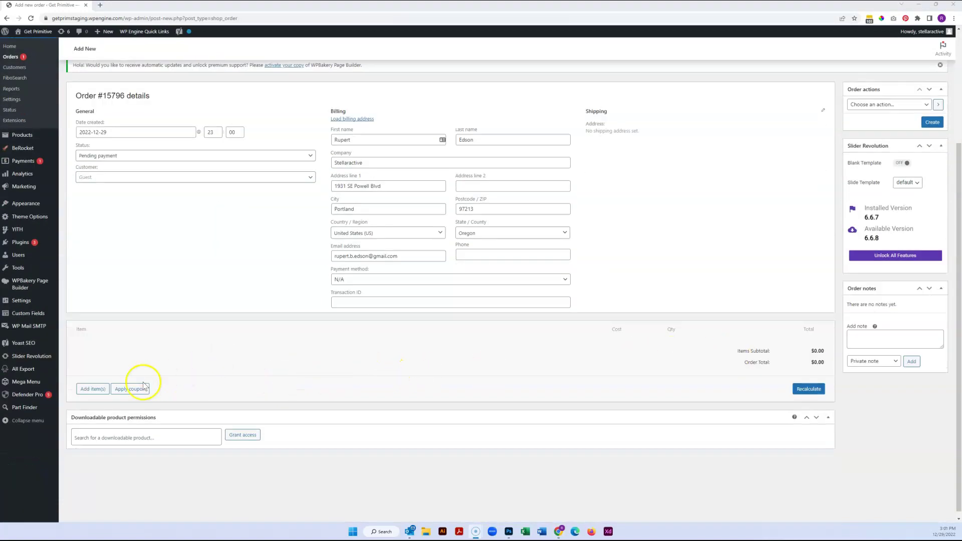
- Open the Add products dialog for order #15796 and search for 'light pod'
{"action": "left_click", "coordinate": [93, 392]}
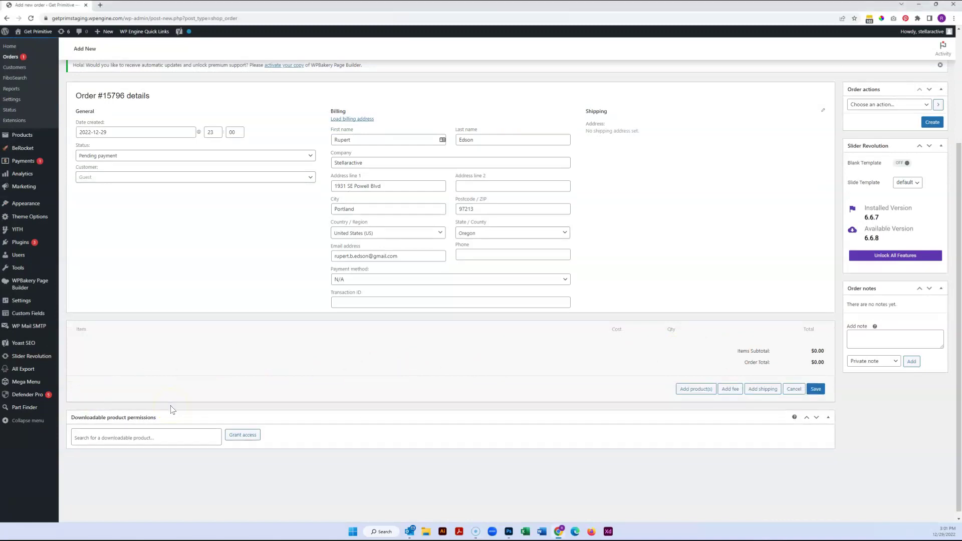
{"action": "left_click", "coordinate": [710, 393]}
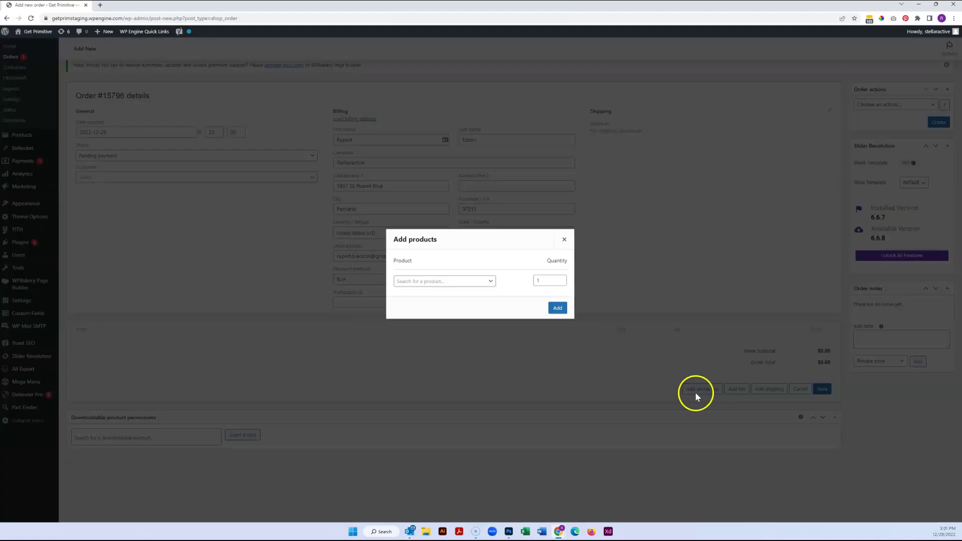
{"action": "left_click", "coordinate": [448, 282]}
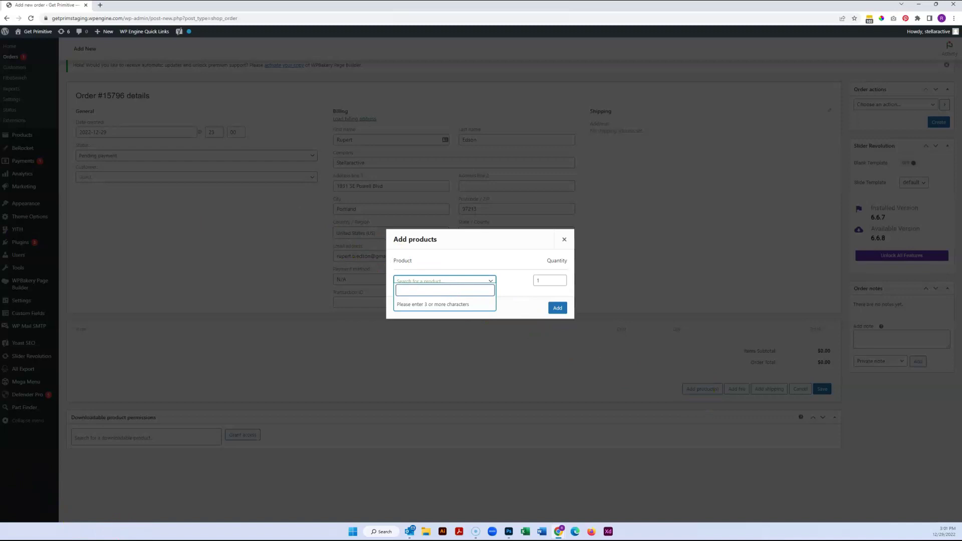
{"action": "type", "text": "light pod"}
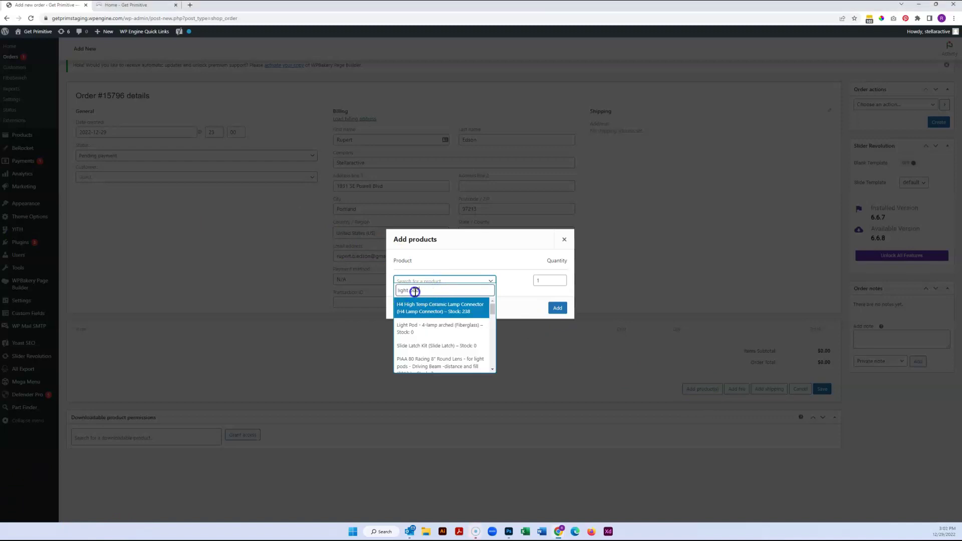
{"action": "scroll", "coordinate": [427, 313], "scroll_direction": "down", "scroll_amount": 4}
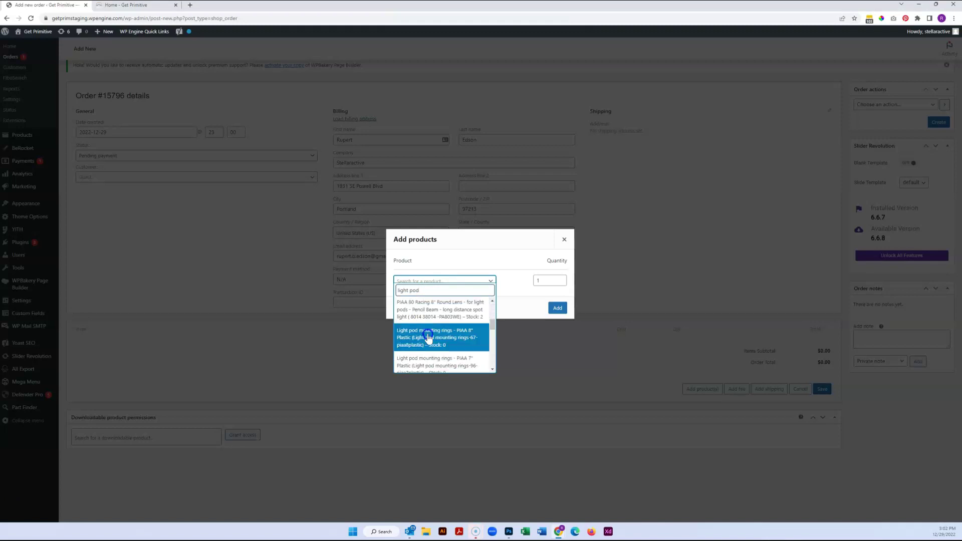
{"action": "left_click", "coordinate": [128, 5]}
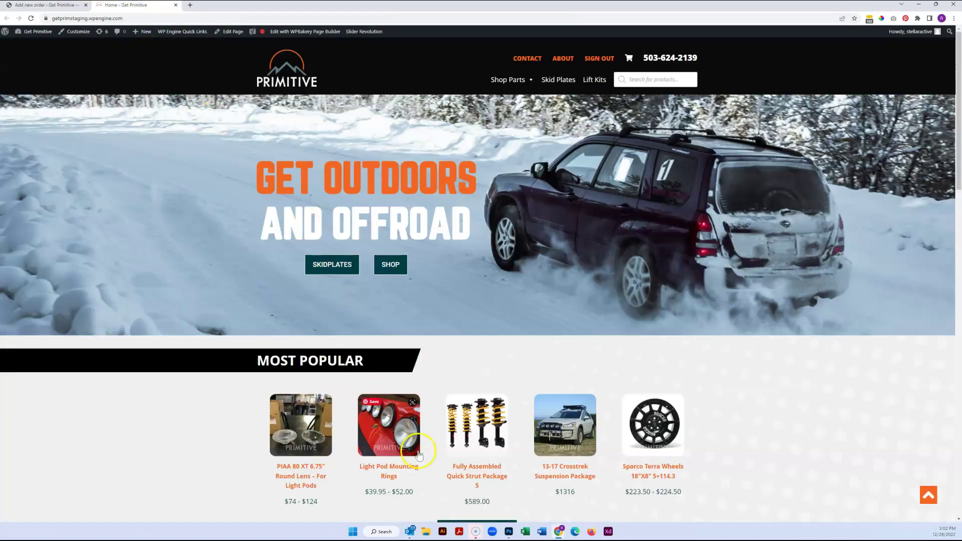
{"action": "left_click", "coordinate": [53, 6]}
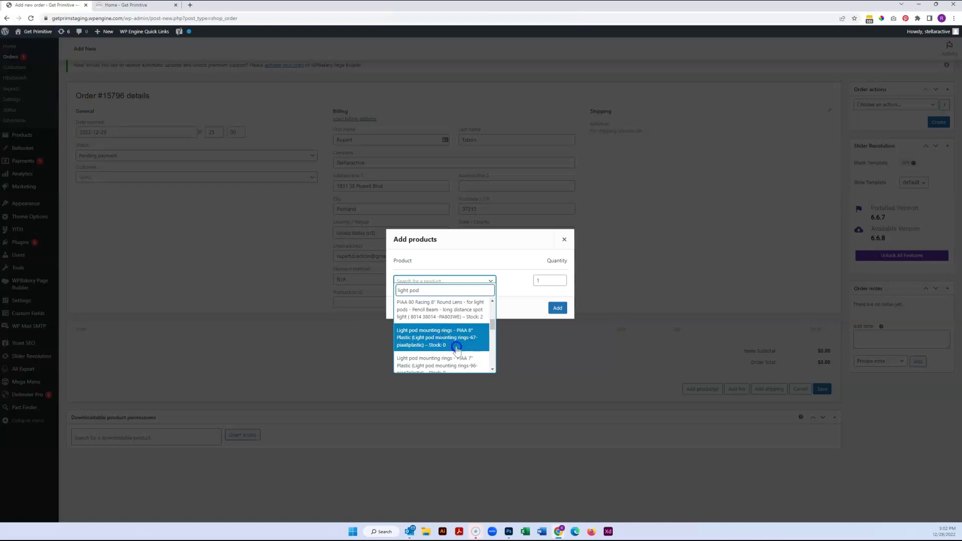
{"action": "left_click", "coordinate": [143, 5]}
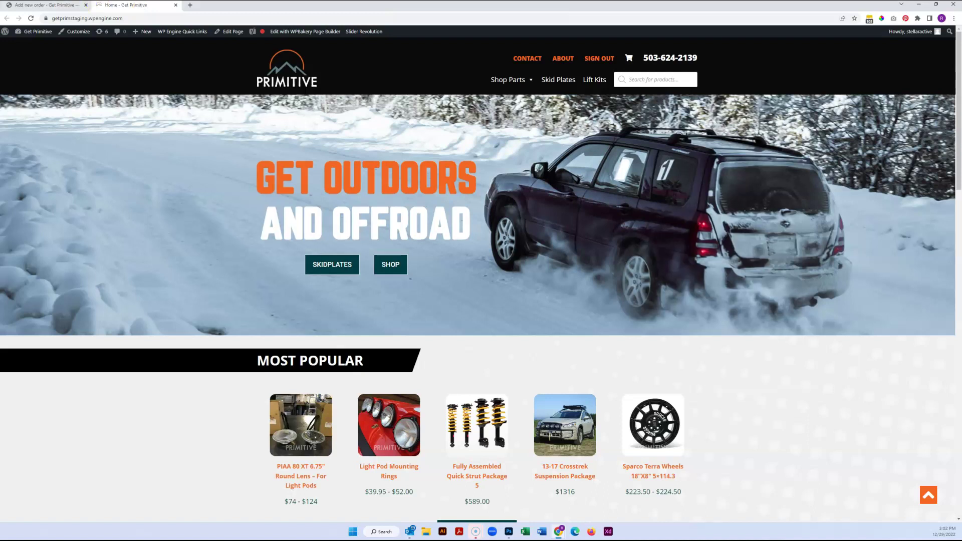
{"action": "left_click", "coordinate": [48, 5]}
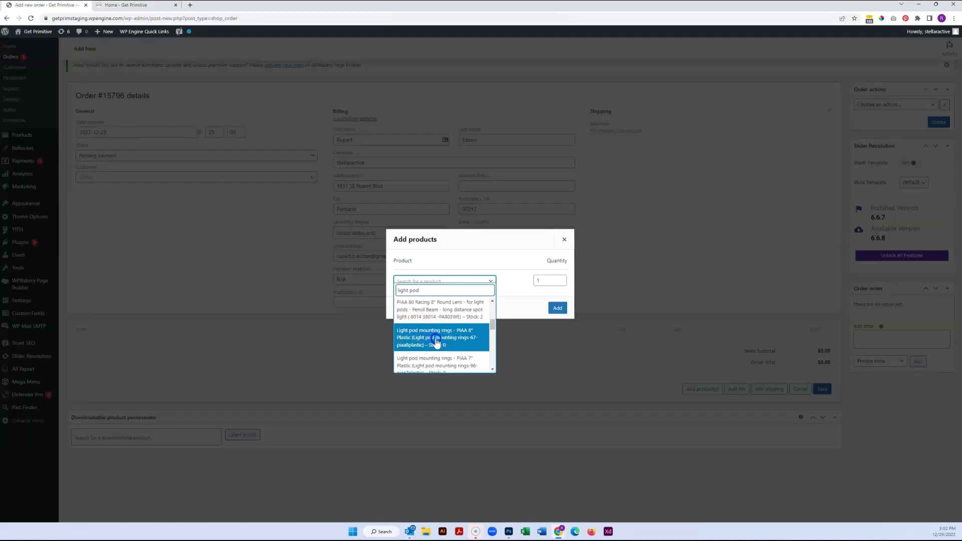
- Select the PIAA 8" plastic light pod mounting rings with quantity 2
{"action": "left_click", "coordinate": [447, 340]}
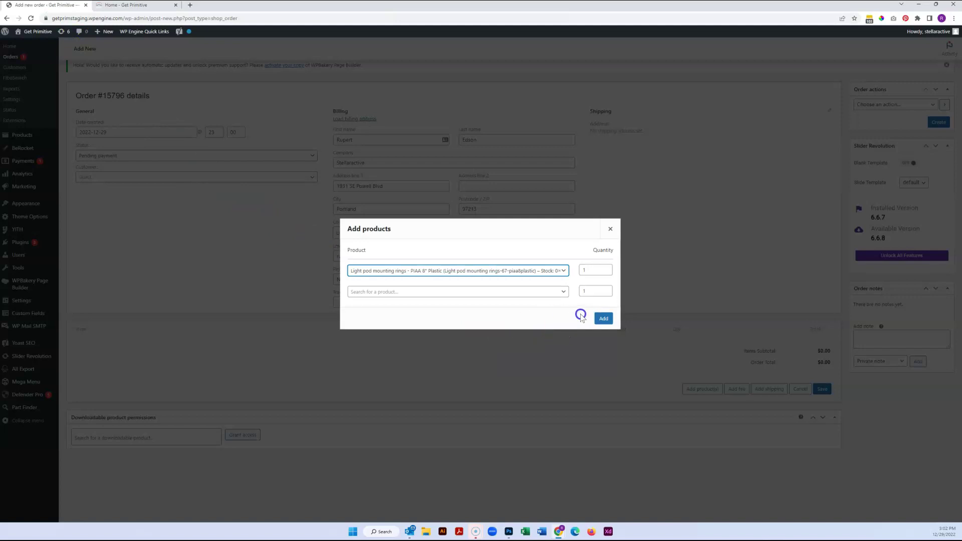
{"action": "left_click", "coordinate": [591, 269]}
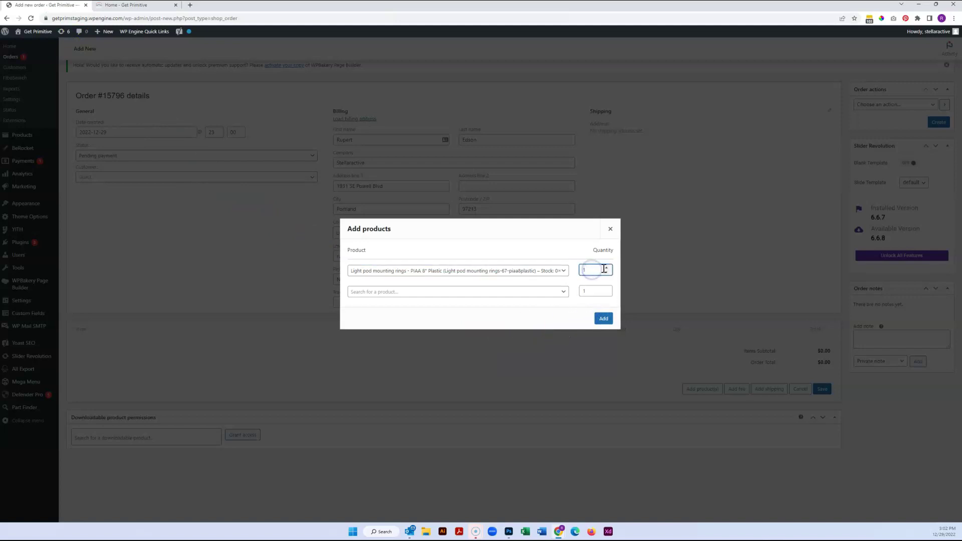
{"action": "key", "text": "BackSpace"}
{"action": "type", "text": "2"}
- Also pick Fully Assembled Quick Strut Package 5 and add both products to the order
{"action": "left_click", "coordinate": [496, 291]}
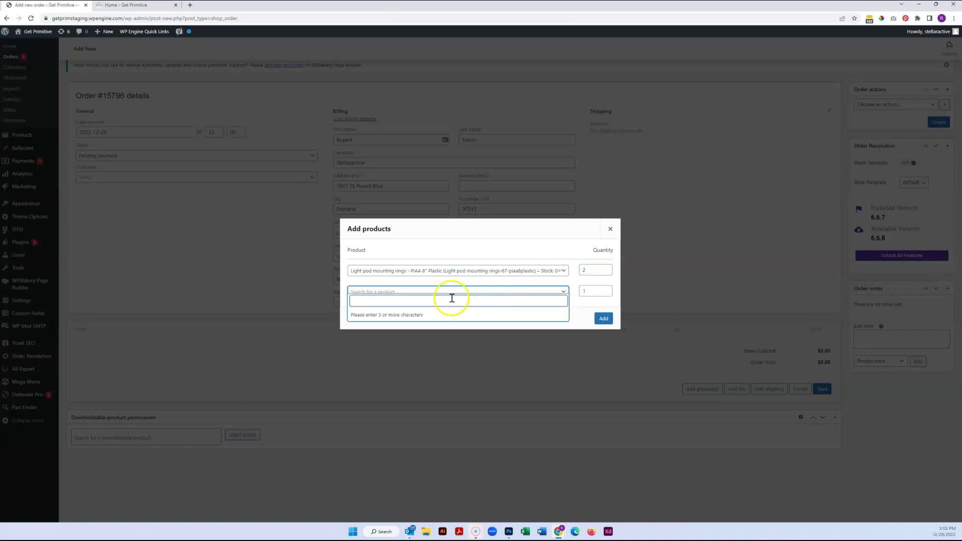
{"action": "left_click", "coordinate": [135, 6]}
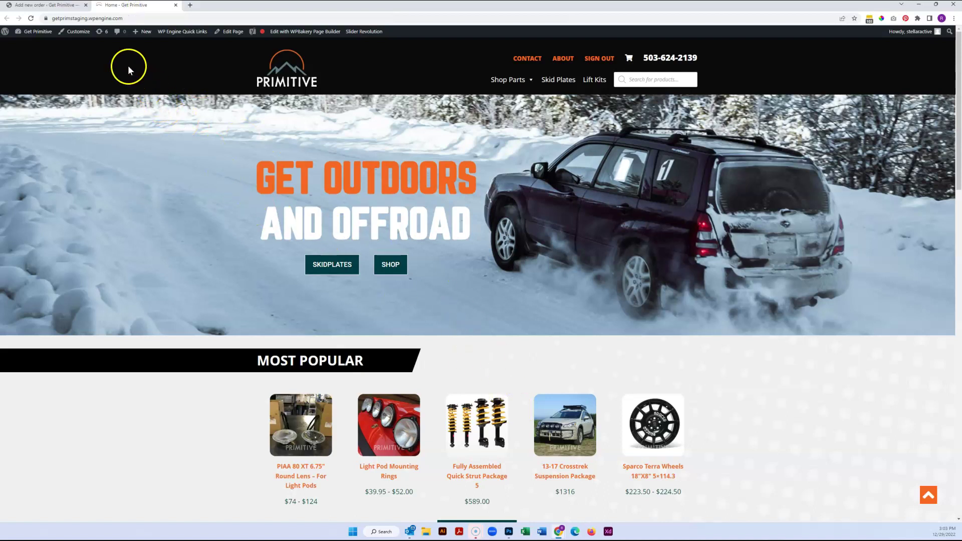
{"action": "left_click", "coordinate": [48, 6]}
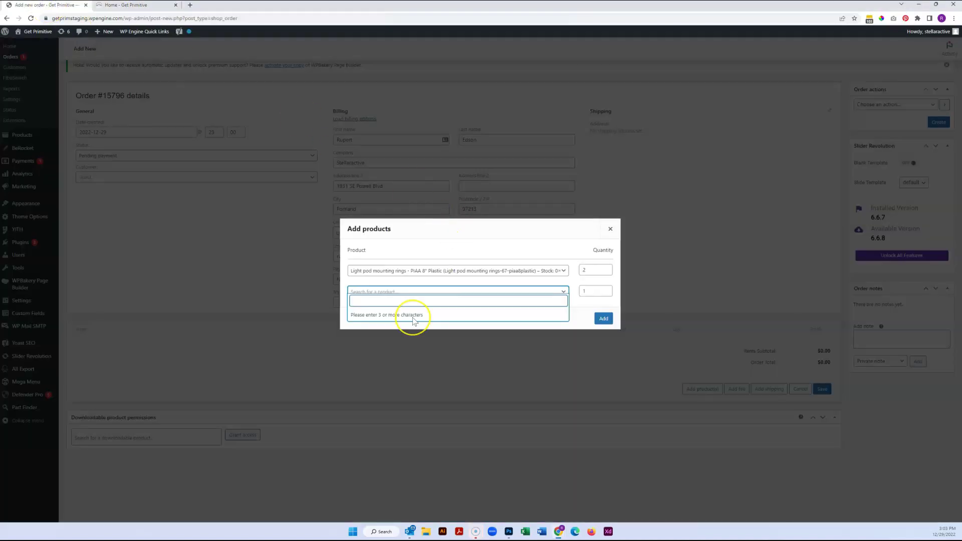
{"action": "type", "text": "fully assembled"}
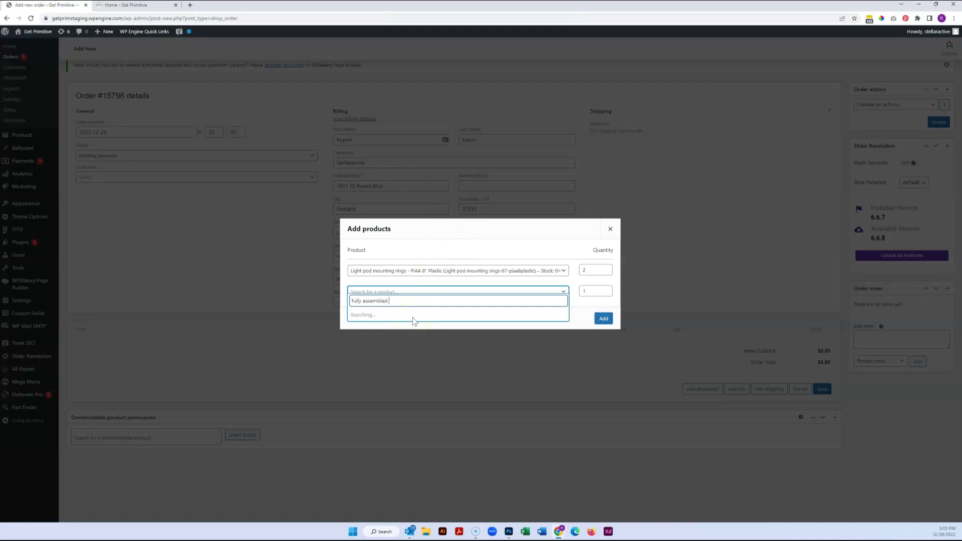
{"action": "type", "text": " qu"}
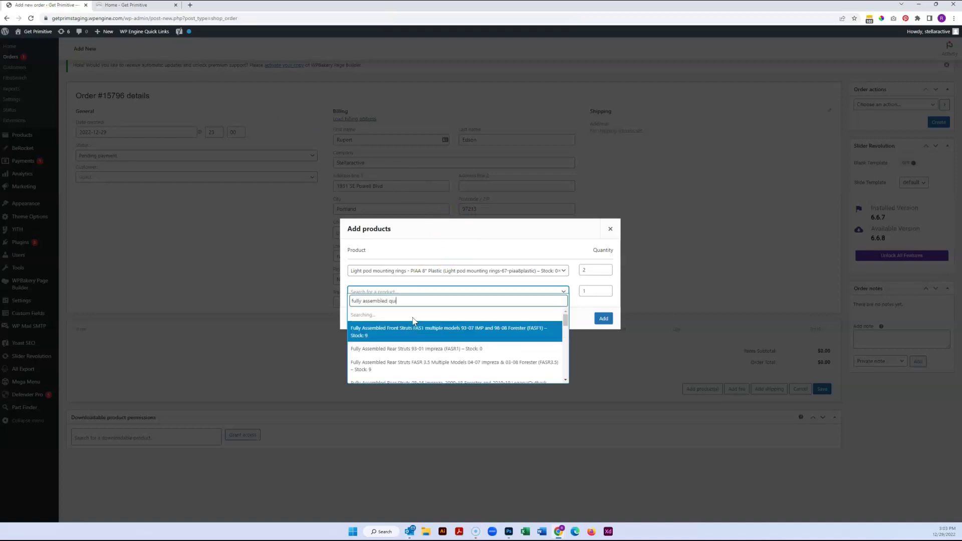
{"action": "type", "text": "ick"}
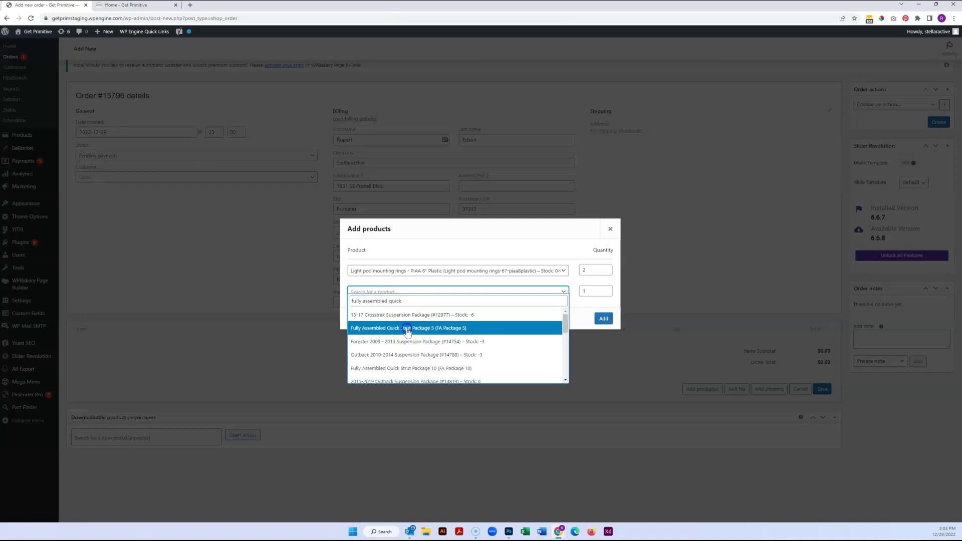
{"action": "left_click", "coordinate": [414, 328]}
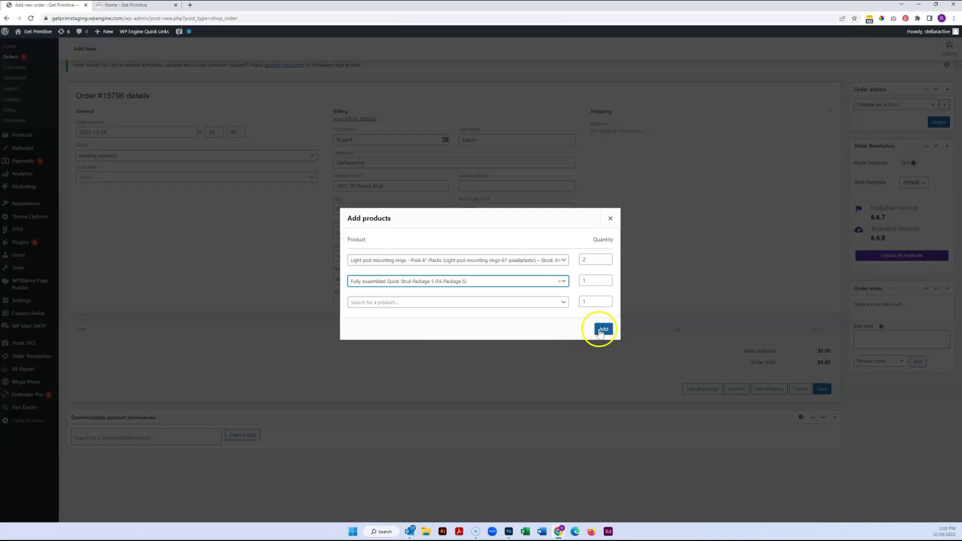
{"action": "left_click", "coordinate": [911, 334]}
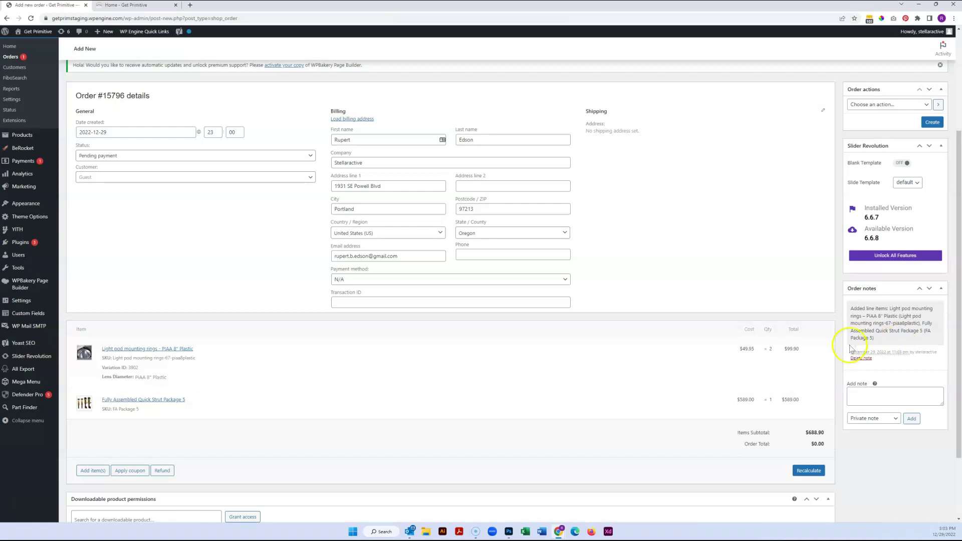
- Reveal the Add item(s) options below the line items totalling $688.90
{"action": "left_click", "coordinate": [701, 410]}
{"action": "left_click", "coordinate": [661, 412]}
{"action": "left_click", "coordinate": [89, 472]}
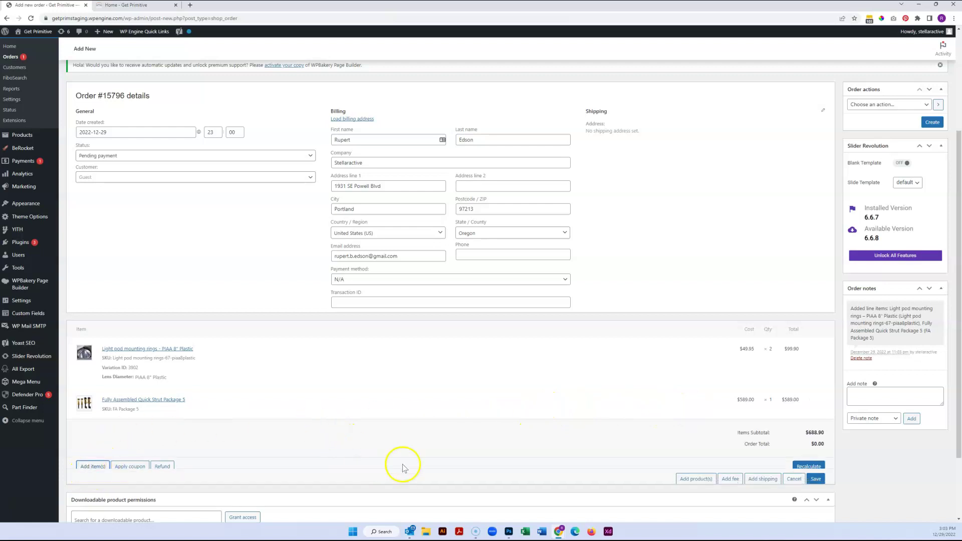
- Add a shipping line named 'Custom Shipping charge to Argentina' with a cost of 500
{"action": "left_click", "coordinate": [762, 472]}
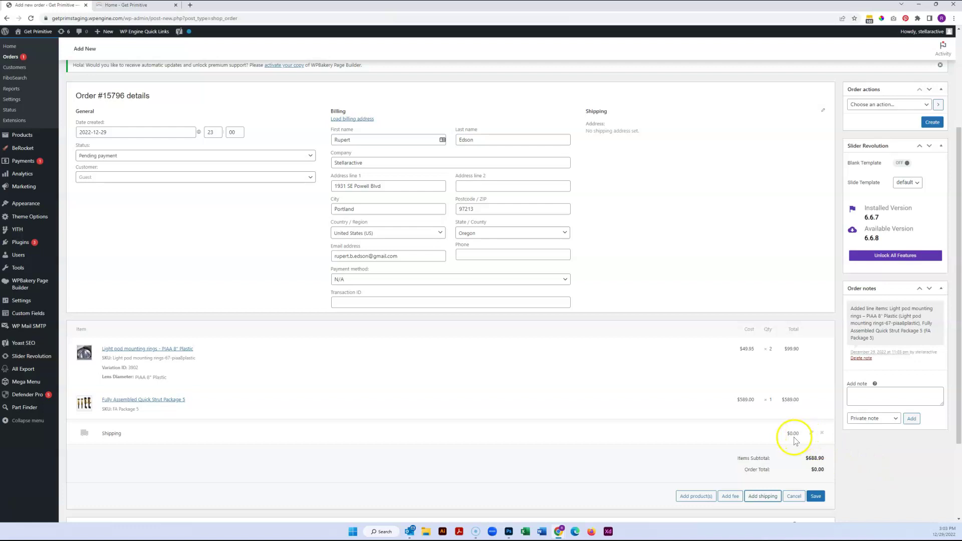
{"action": "left_click", "coordinate": [812, 433]}
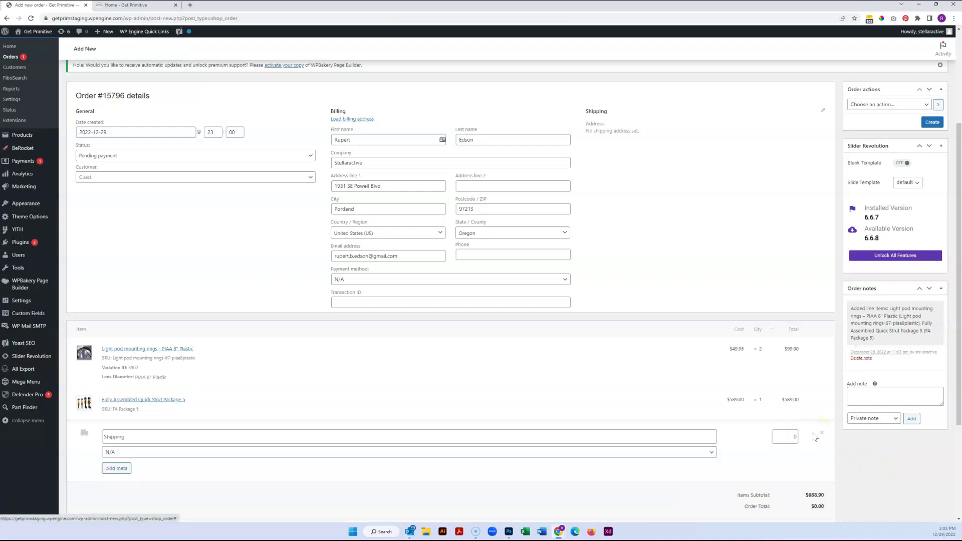
{"action": "left_click", "coordinate": [222, 434]}
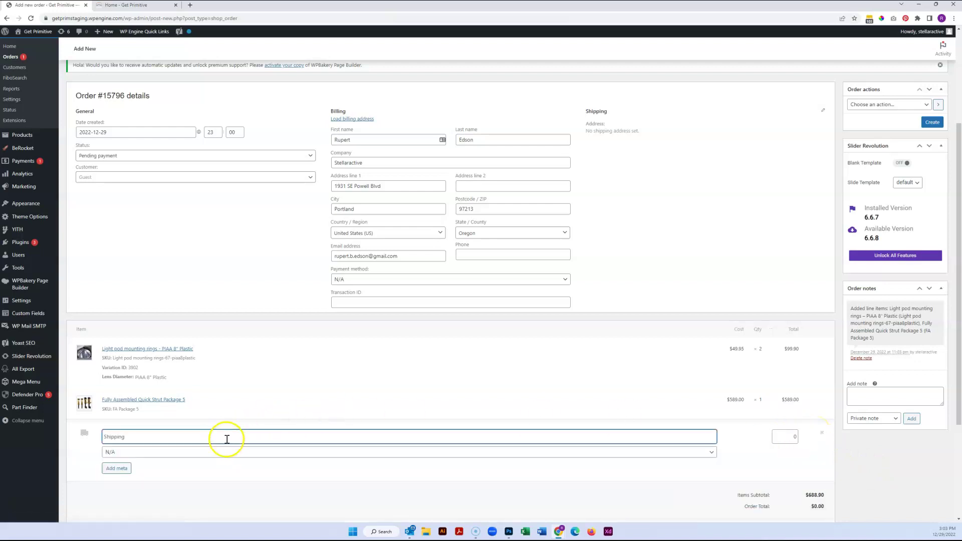
{"action": "left_click_drag", "start_coordinate": [132, 434], "coordinate": [69, 439]}
{"action": "type", "text": "Custom SHi"}
{"action": "type", "text": "ppimg"}
{"action": "type", "text": "ng "}
{"action": "type", "text": "charge to Argentina"}
{"action": "left_click", "coordinate": [791, 437]}
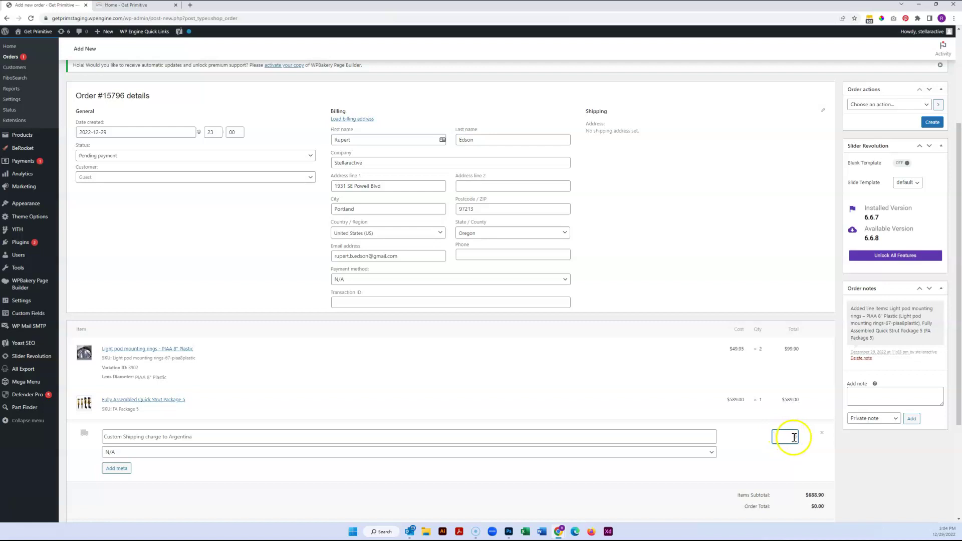
{"action": "double_click", "coordinate": [787, 435]}
{"action": "type", "text": "500"}
{"action": "left_click", "coordinate": [116, 469]}
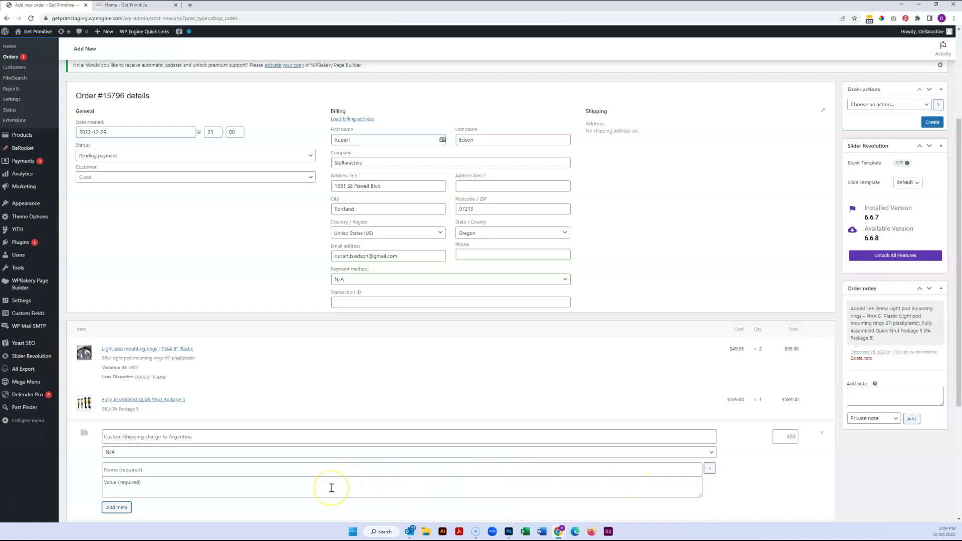
{"action": "double_click", "coordinate": [784, 436]}
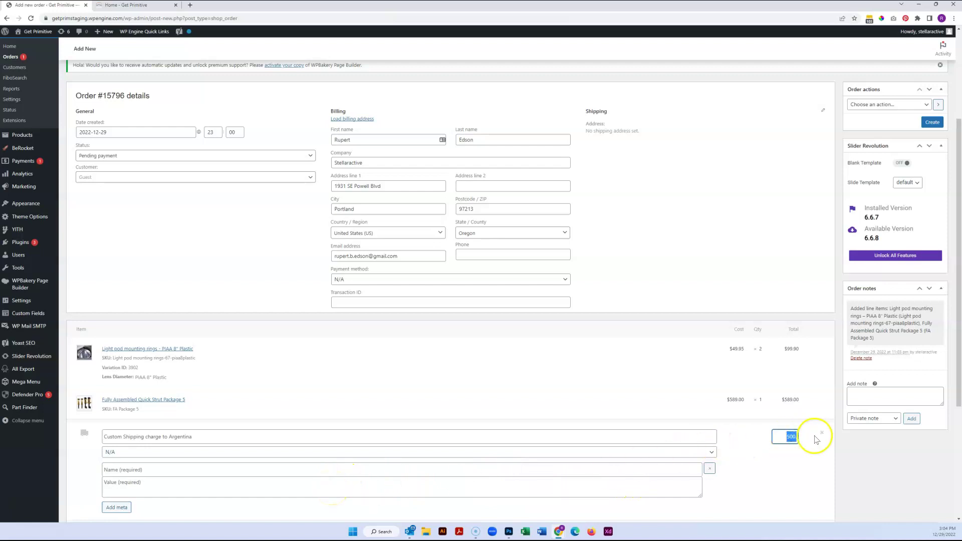
{"action": "scroll", "coordinate": [773, 468], "scroll_direction": "down", "scroll_amount": 3}
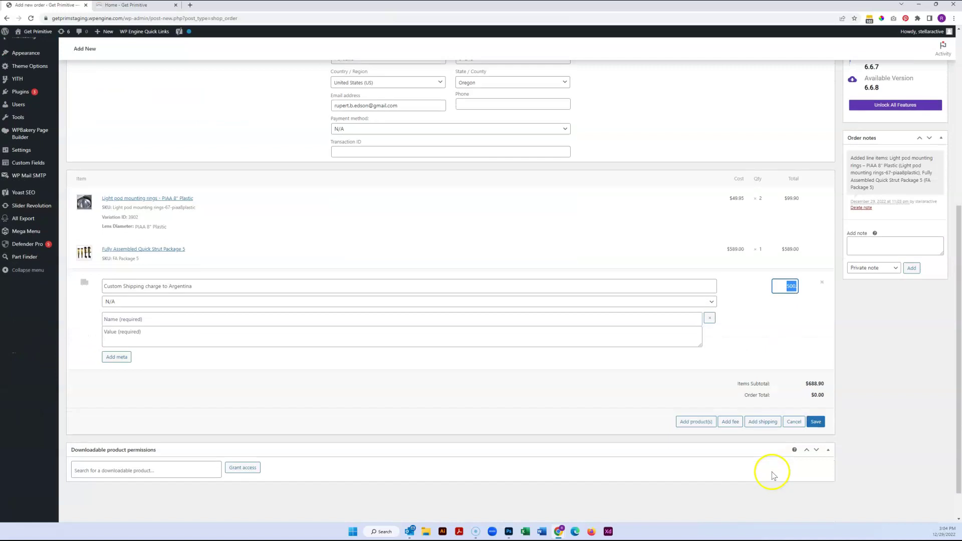
- Save the line items for a $1,188.90 total and create order #15796 as pending payment
{"action": "left_click", "coordinate": [815, 422]}
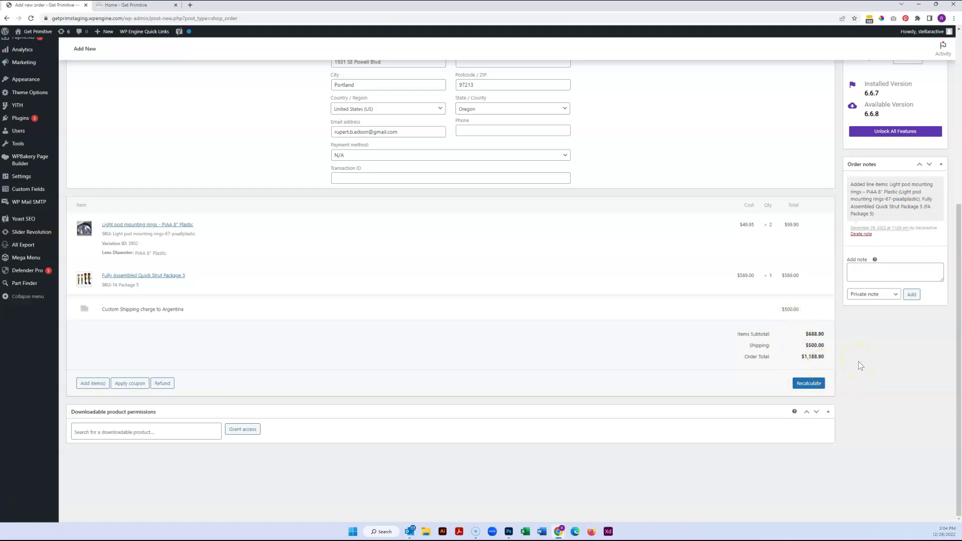
{"action": "scroll", "coordinate": [875, 371], "scroll_direction": "up", "scroll_amount": 4}
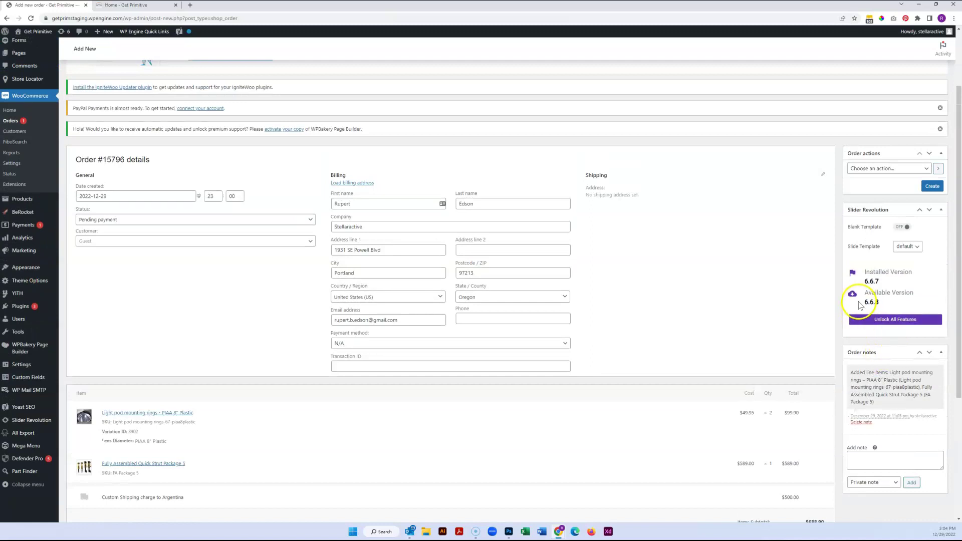
{"action": "scroll", "coordinate": [850, 358], "scroll_direction": "down", "scroll_amount": 4}
{"action": "scroll", "coordinate": [862, 359], "scroll_direction": "up", "scroll_amount": 3}
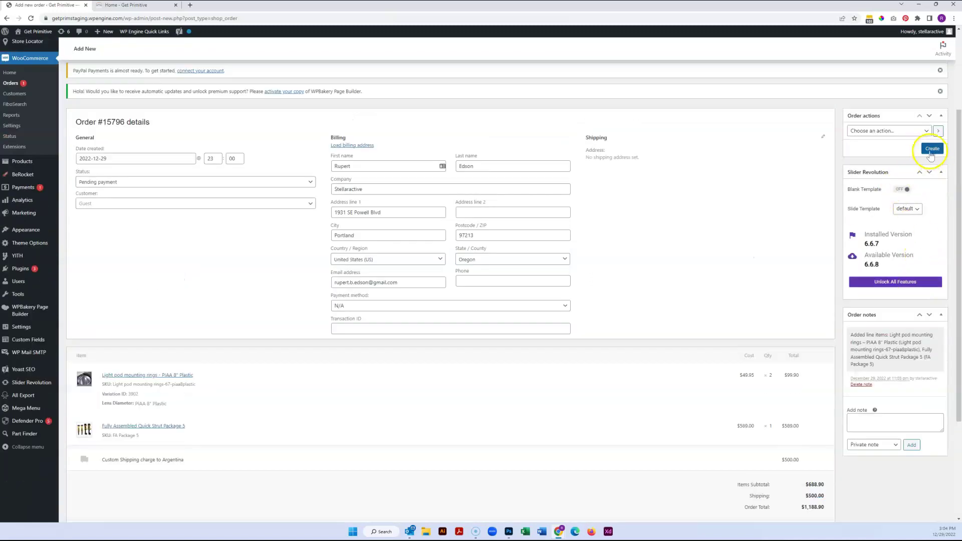
{"action": "left_click", "coordinate": [933, 150]}
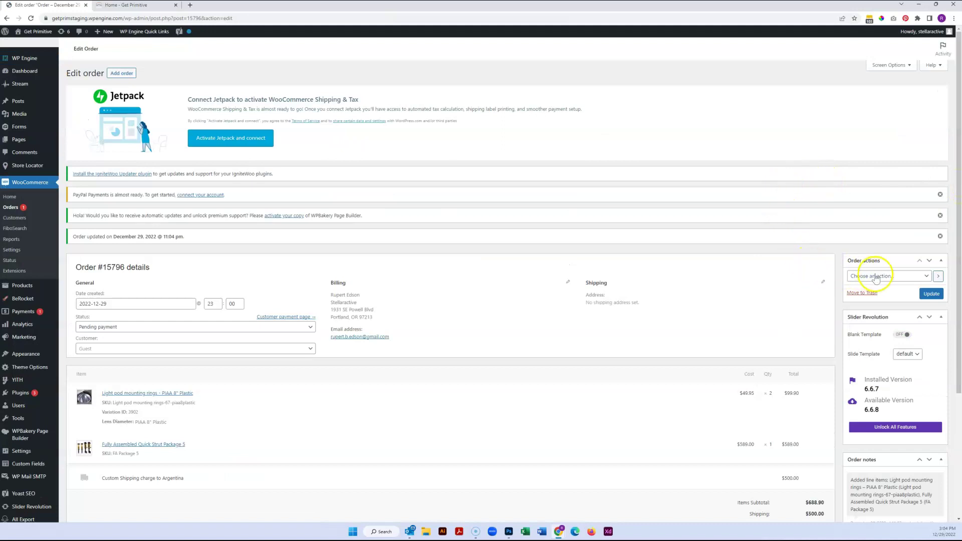
- Apply the 'Email invoice / order details to customer' order action to order #15796
{"action": "left_click", "coordinate": [882, 277]}
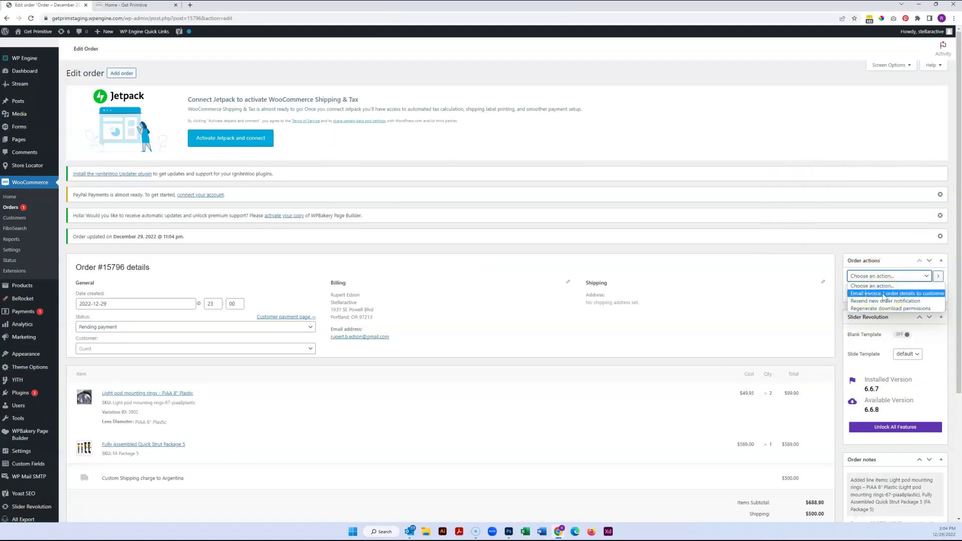
{"action": "left_click", "coordinate": [882, 294]}
{"action": "left_click", "coordinate": [932, 297]}
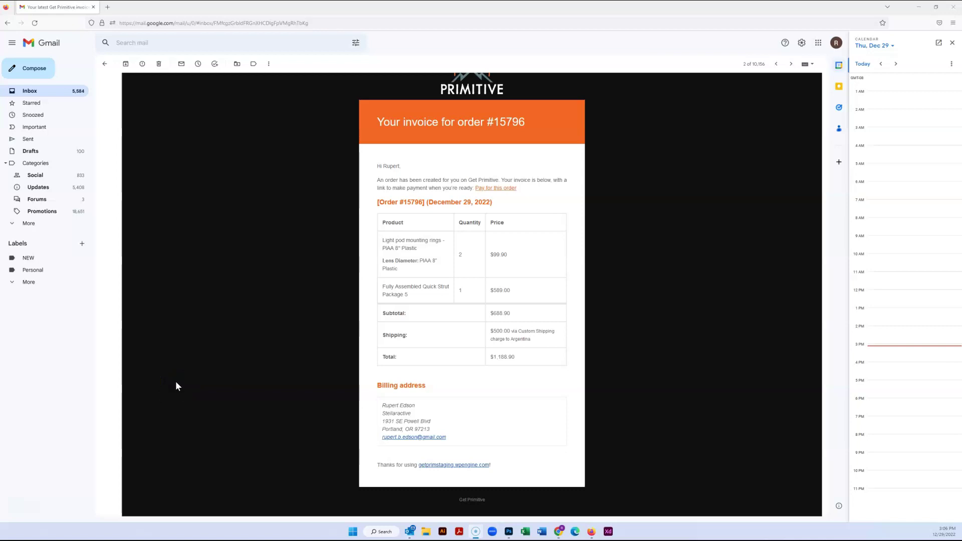
- Open the order #15796 invoice email and follow its 'Pay for this order' link
{"action": "left_click", "coordinate": [232, 284]}
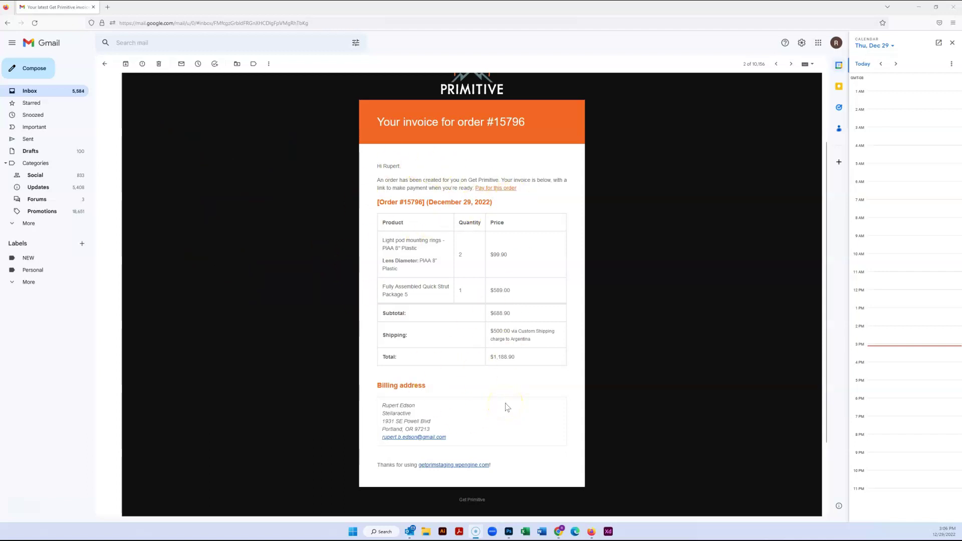
{"action": "left_click", "coordinate": [498, 191]}
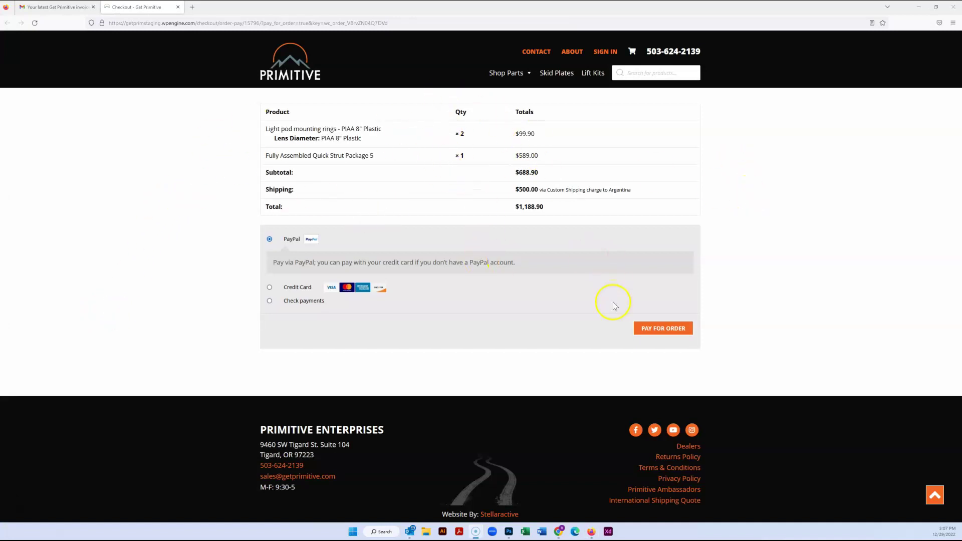
- Choose Credit Card as the payment method and place the cursor in the Card Number field
{"action": "left_click", "coordinate": [288, 288]}
{"action": "left_click", "coordinate": [352, 307]}
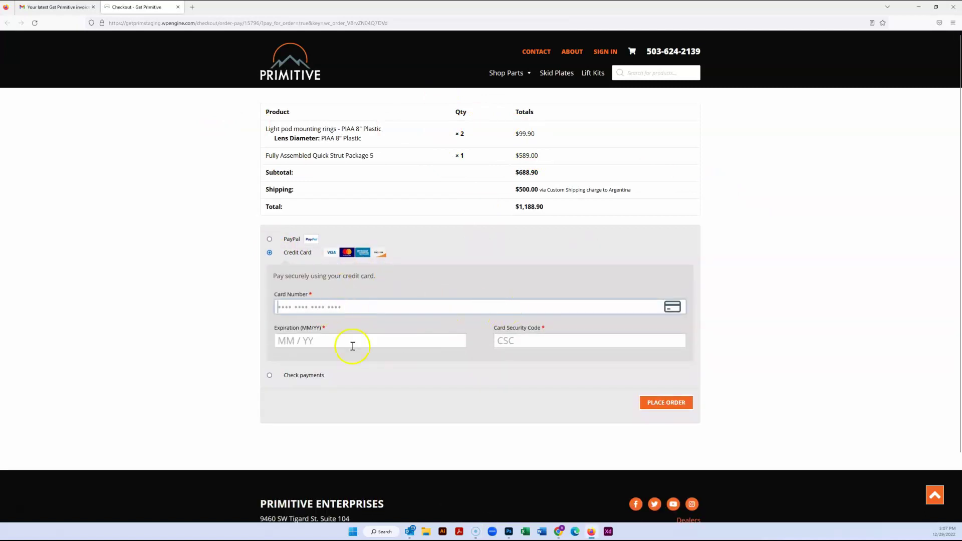